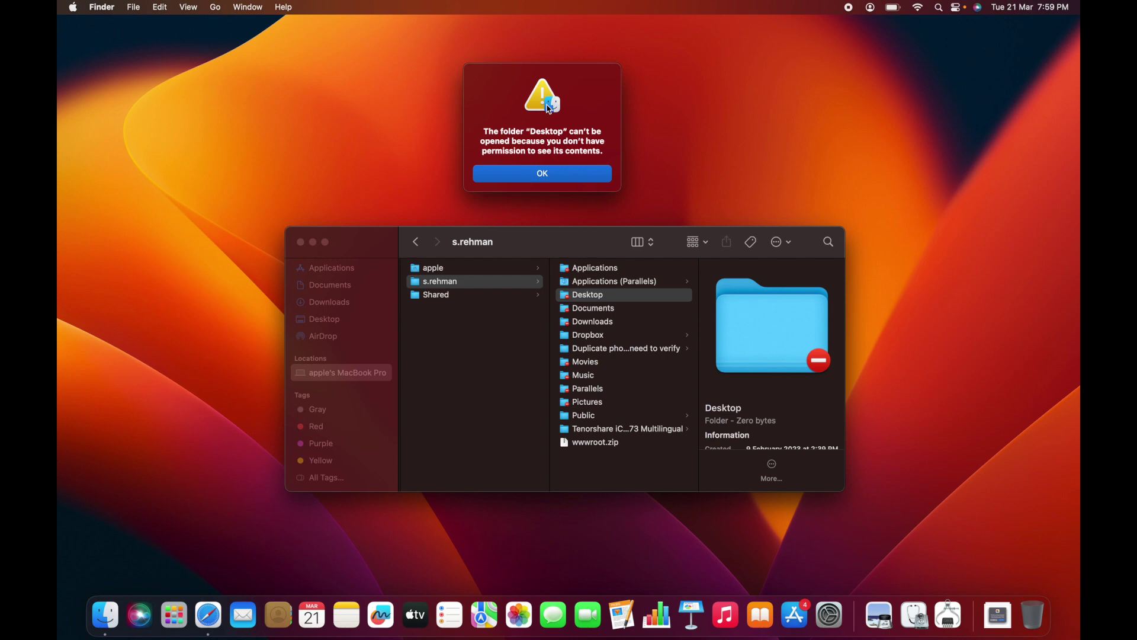
Step: Dismiss the Desktop no-permission alert and close the Finder window
left_click(544, 175)
left_click(299, 242)
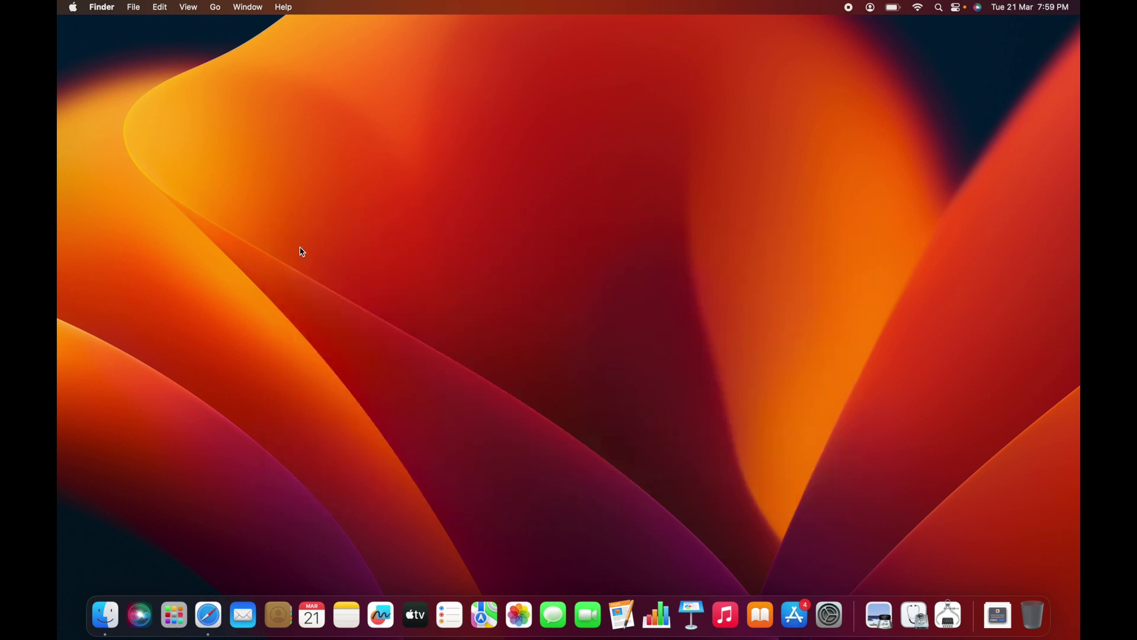
left_click(220, 6)
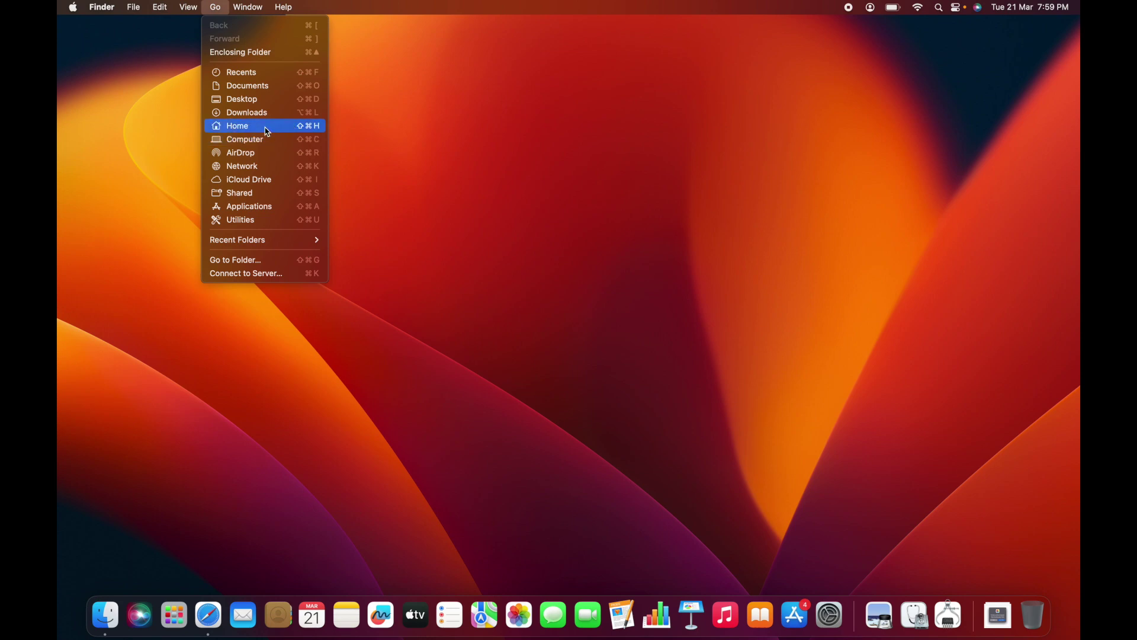
left_click(264, 131)
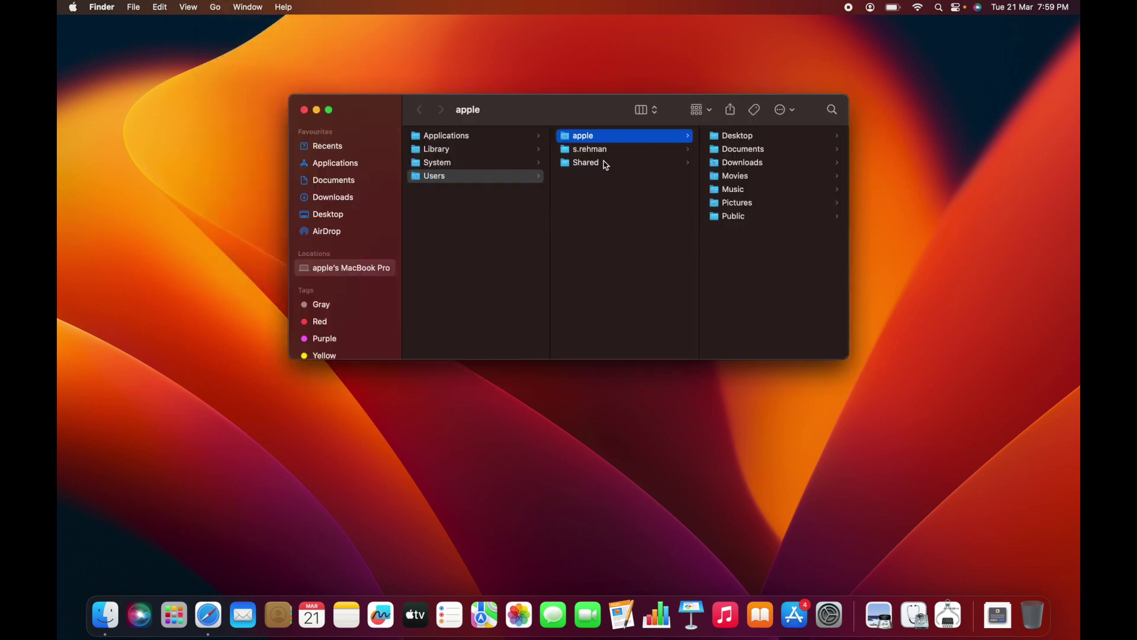
left_click(597, 149)
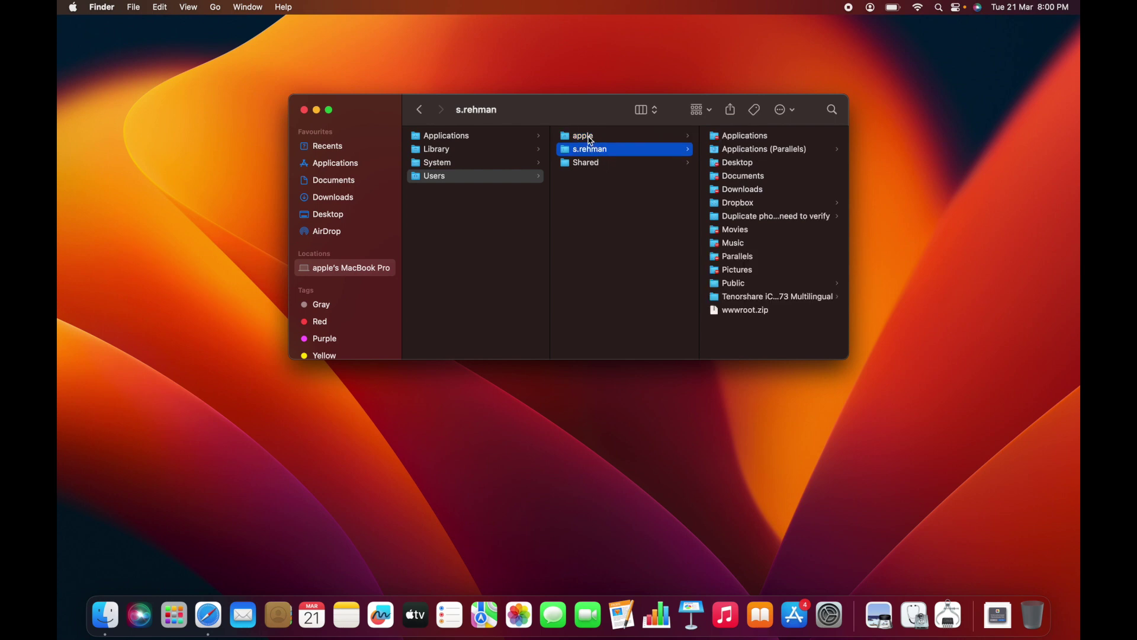
left_click(587, 140)
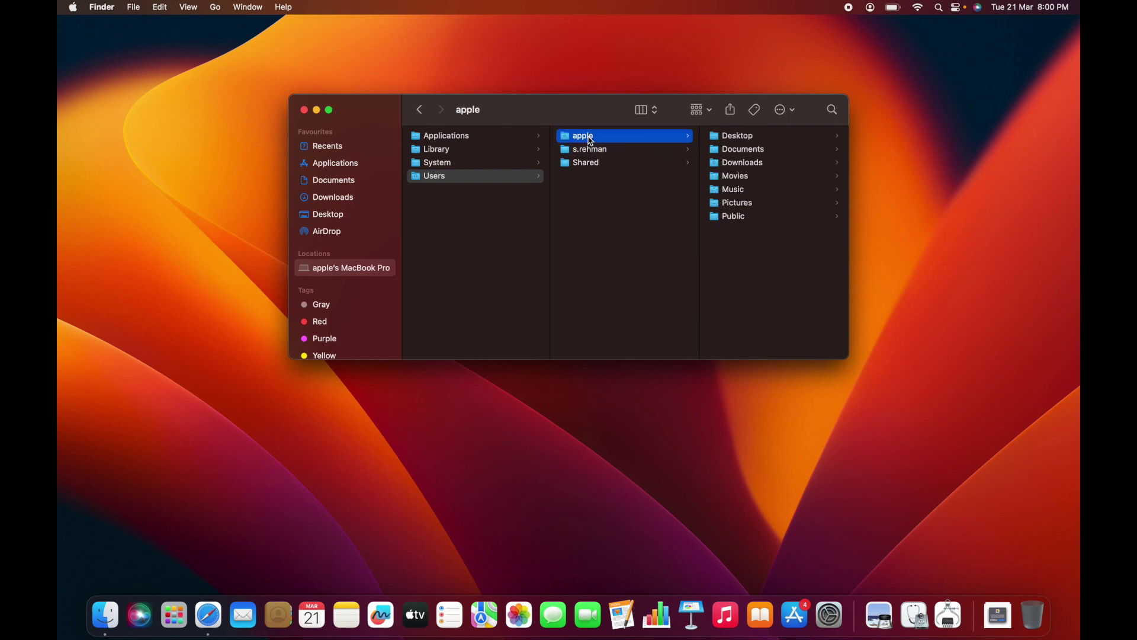
left_click(580, 151)
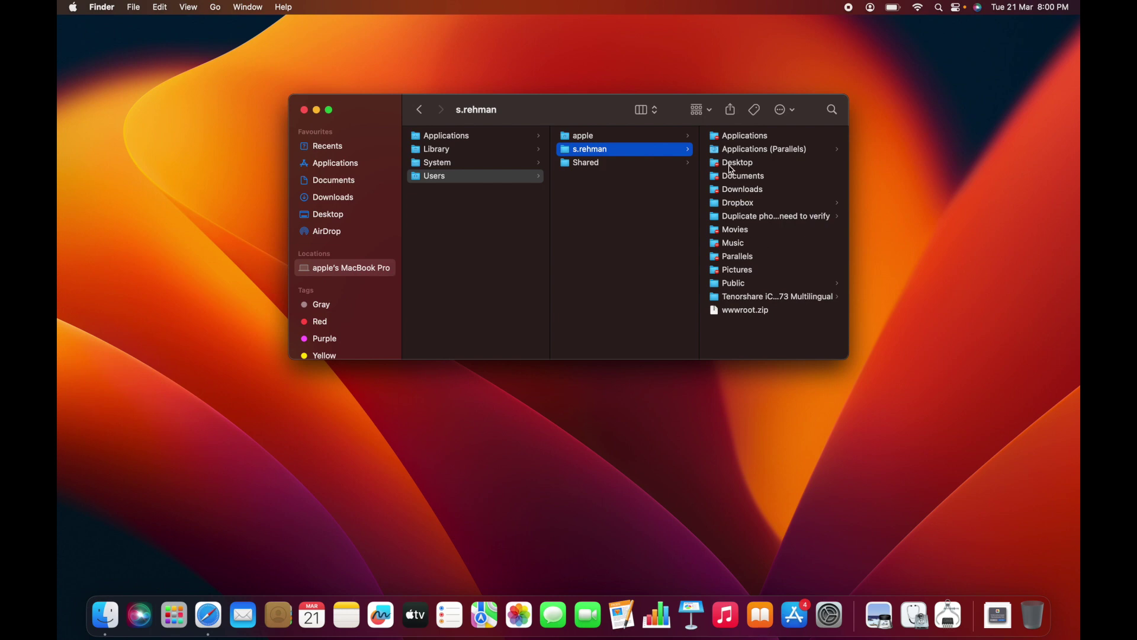
left_click(729, 166)
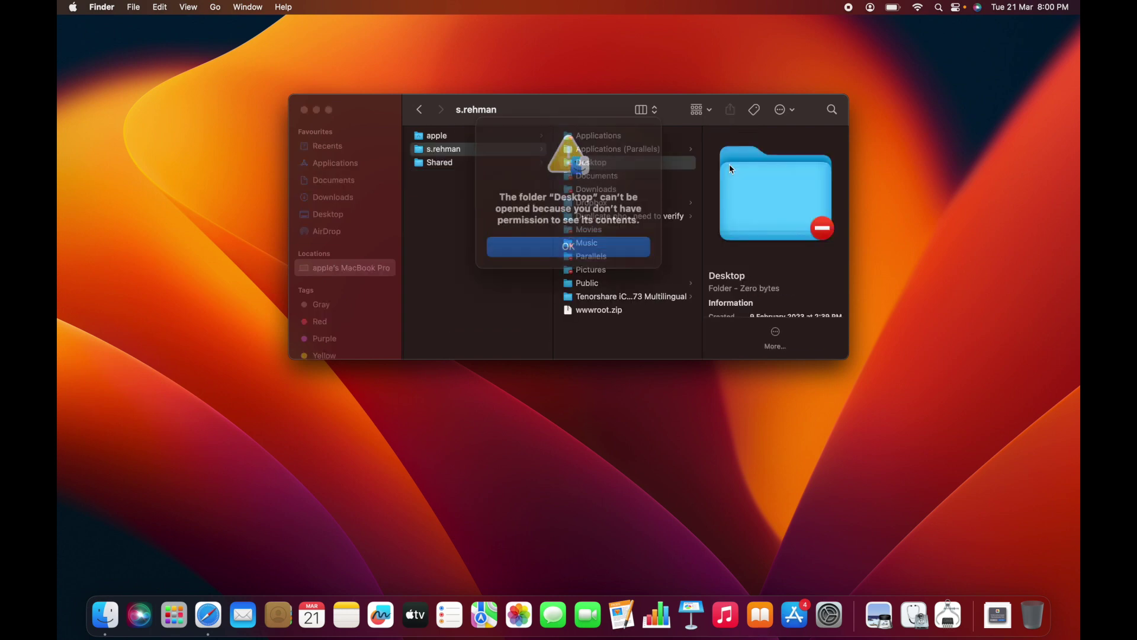
left_click(584, 242)
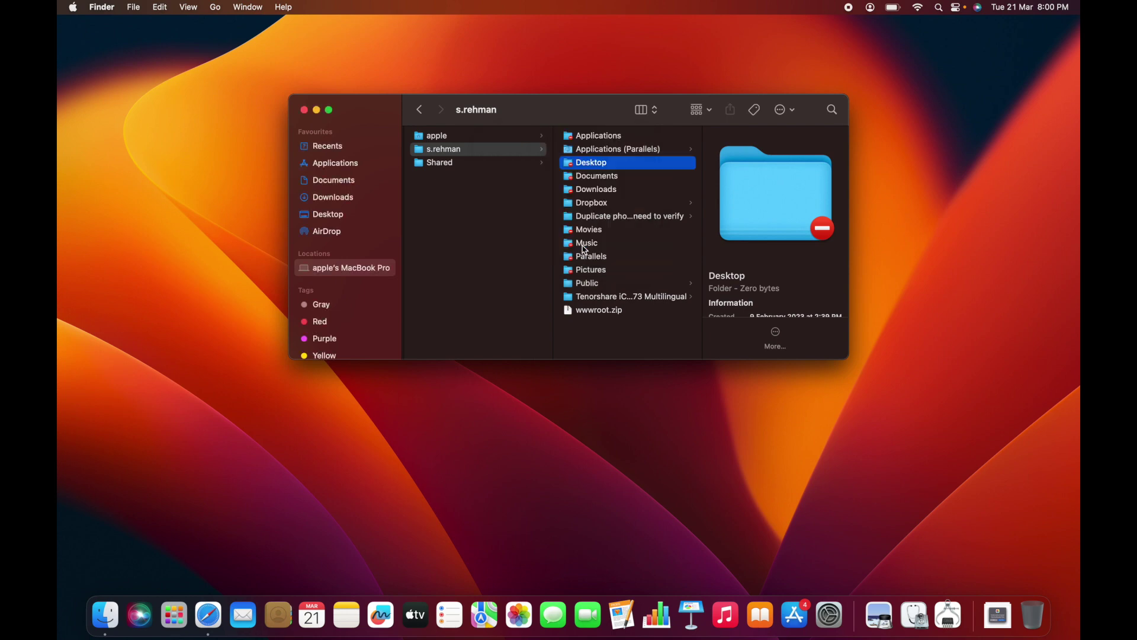
right_click(591, 164)
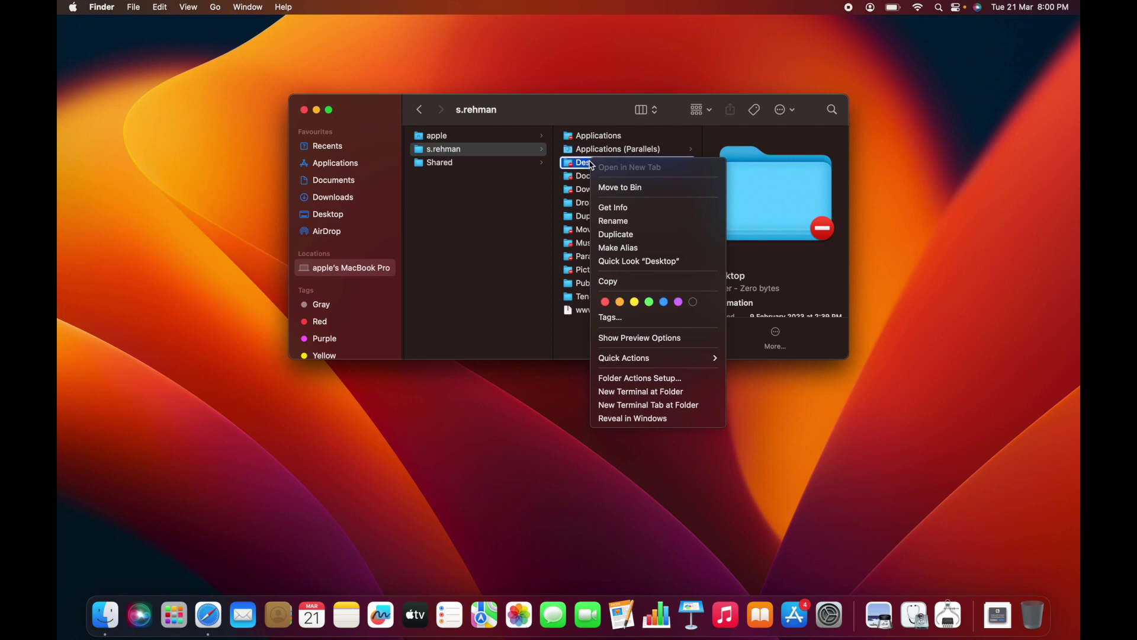
left_click(644, 210)
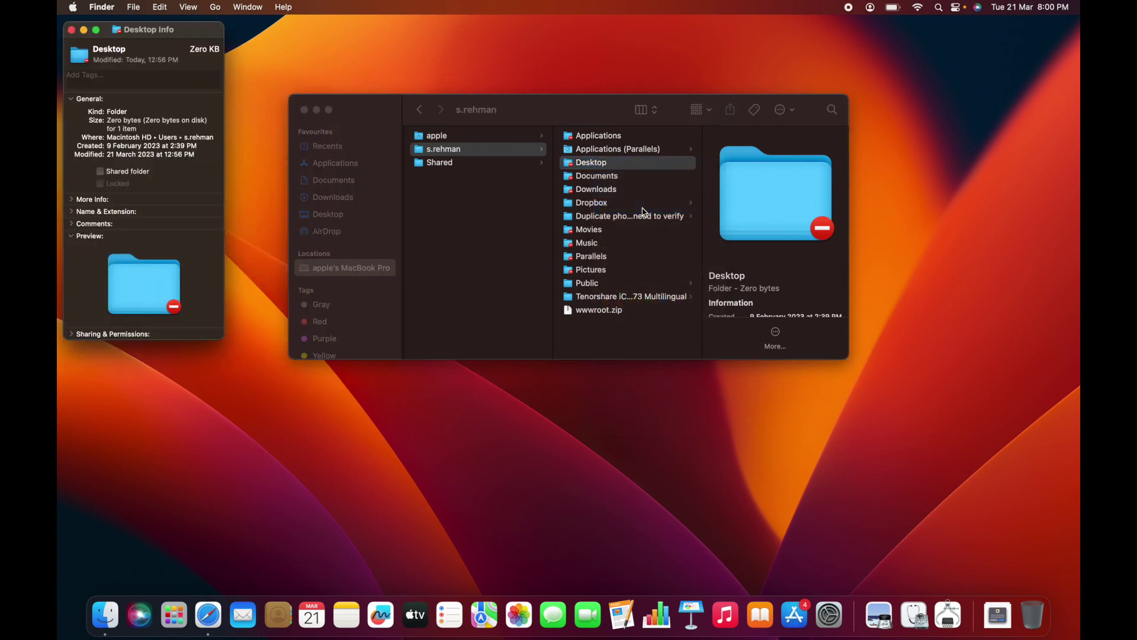
left_click_drag(181, 44, 191, 57)
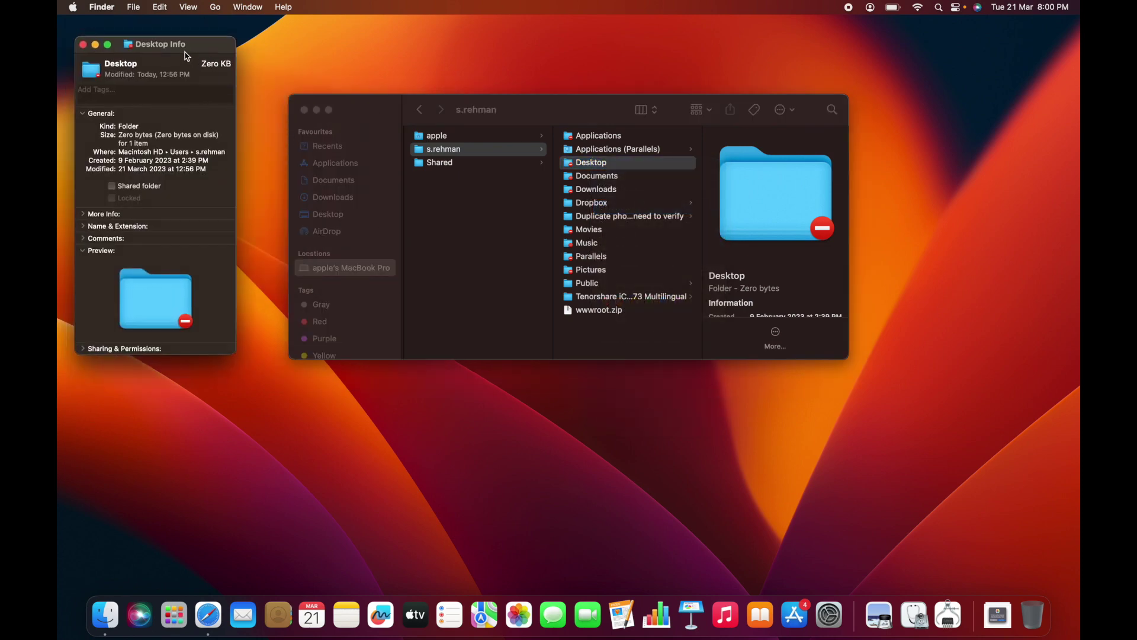
scroll(93, 350, "down", 1)
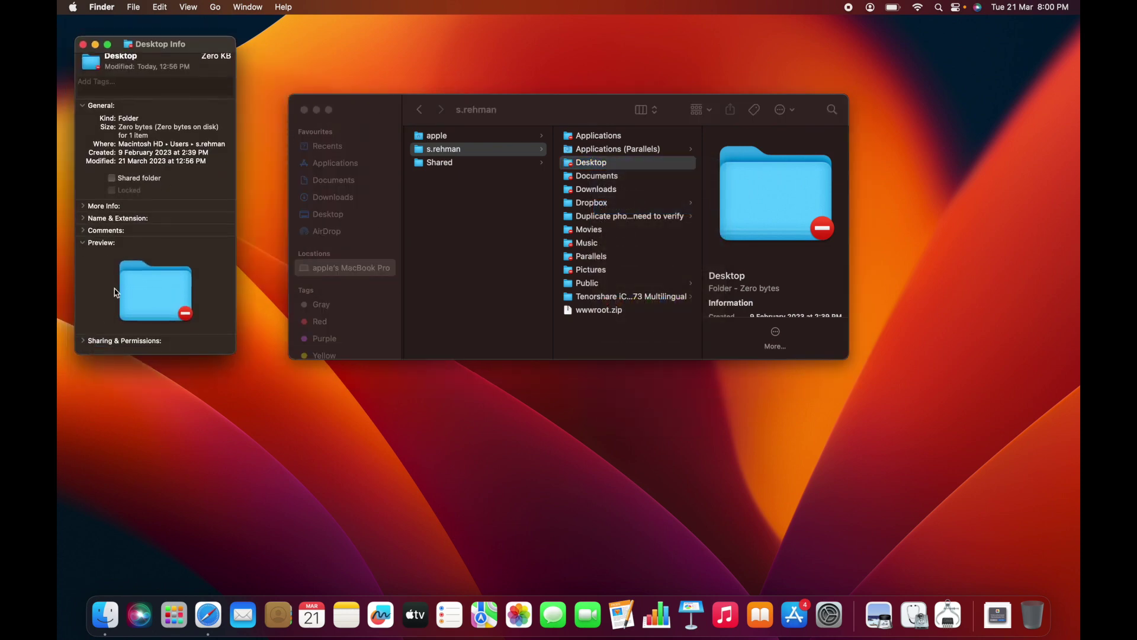
left_click(84, 349)
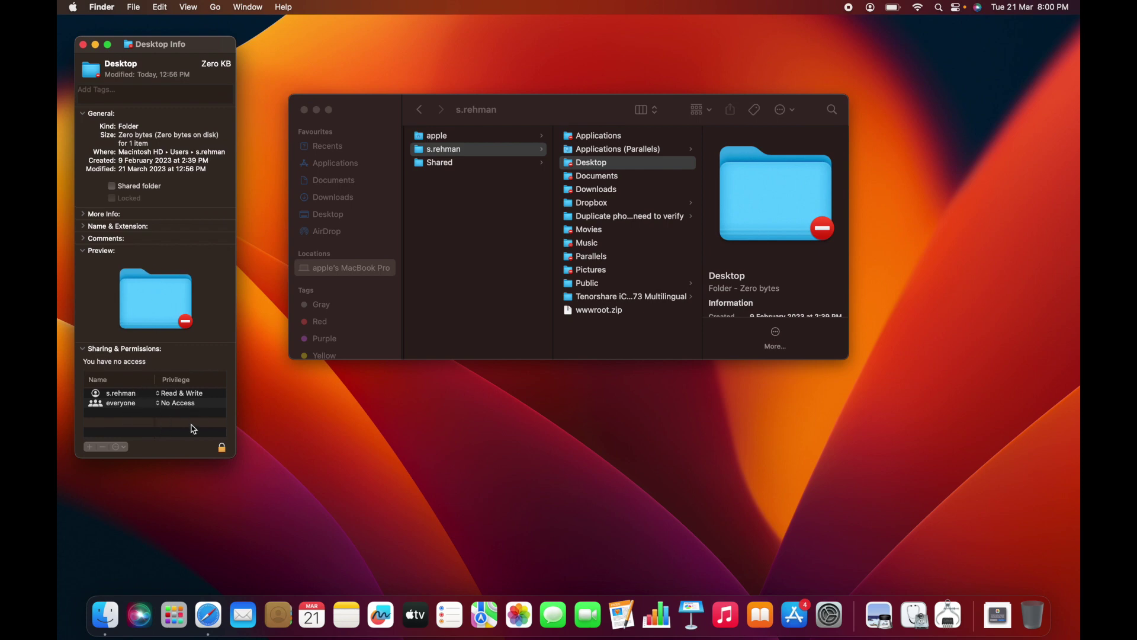
Step: Unlock the Desktop folder's permission settings with the administrator password
left_click(222, 450)
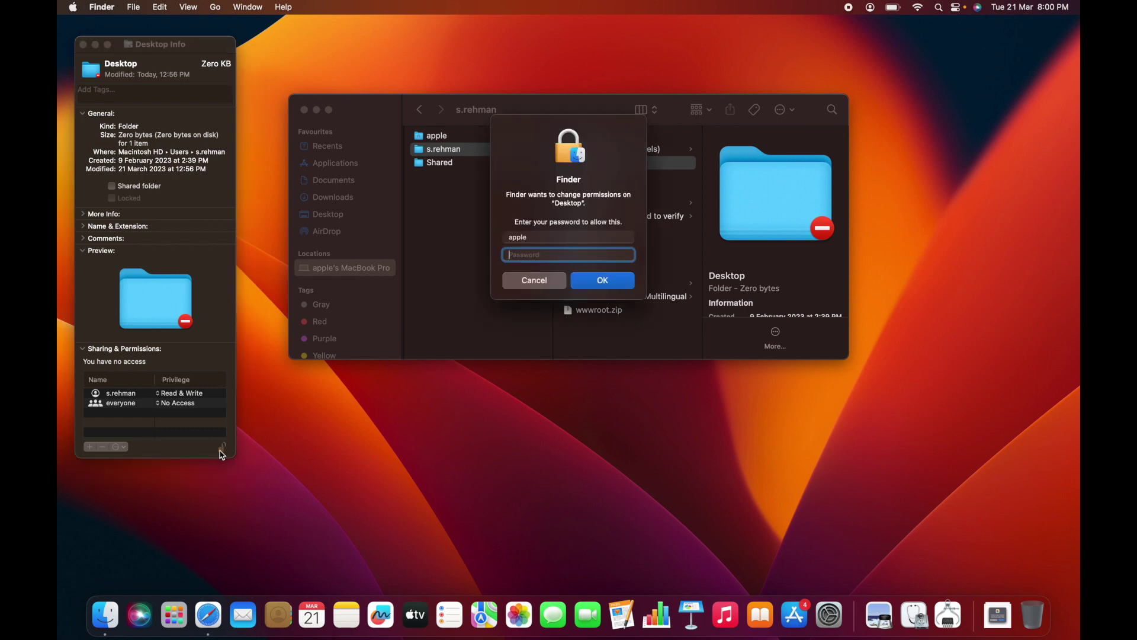
type("a")
left_click(603, 281)
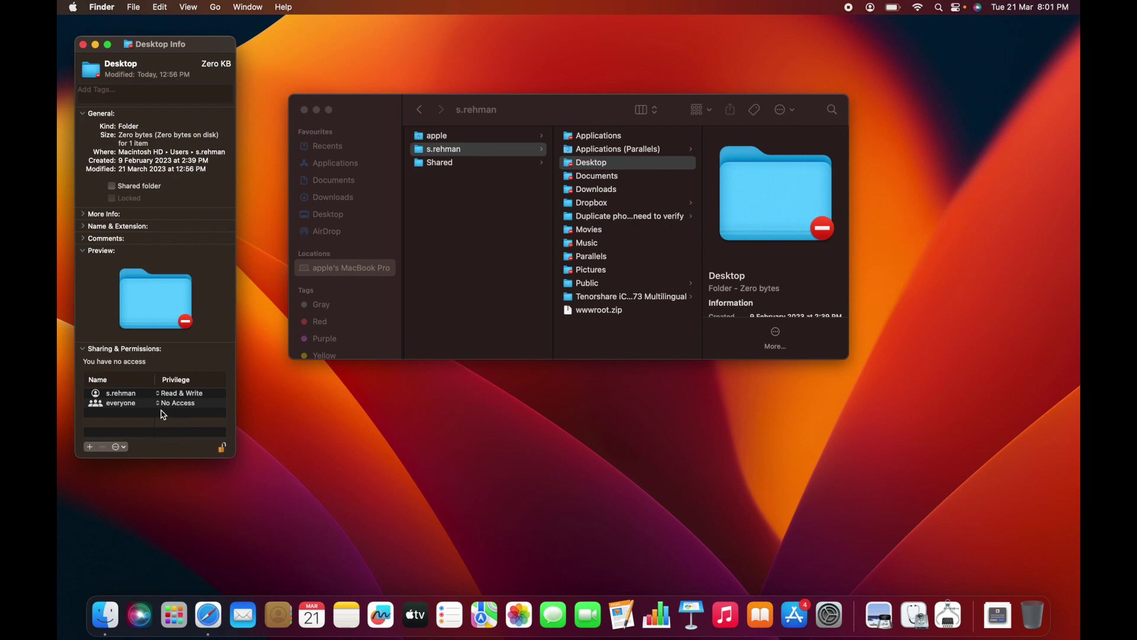
Step: Add the apple account to Desktop's permissions with Read & Write access
left_click(89, 448)
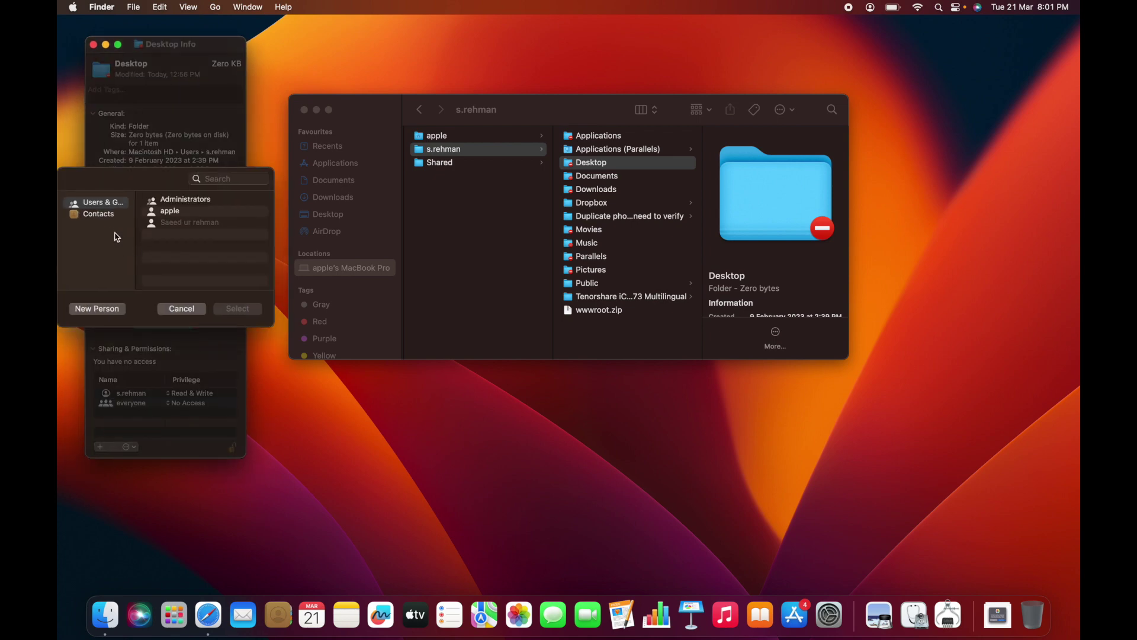
left_click(168, 218)
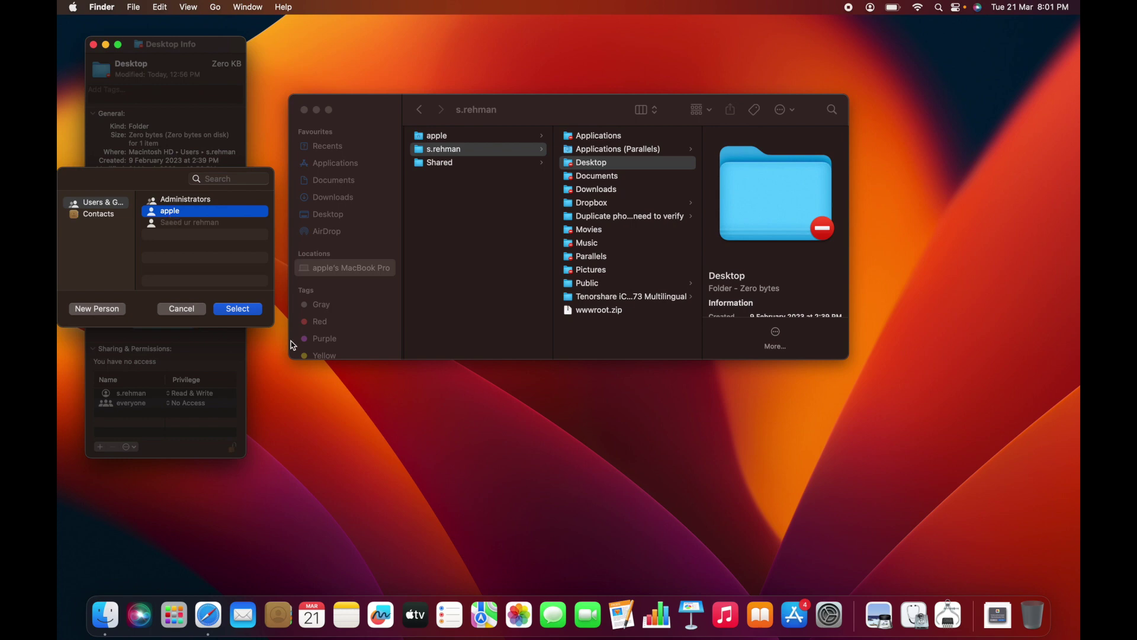
left_click(235, 309)
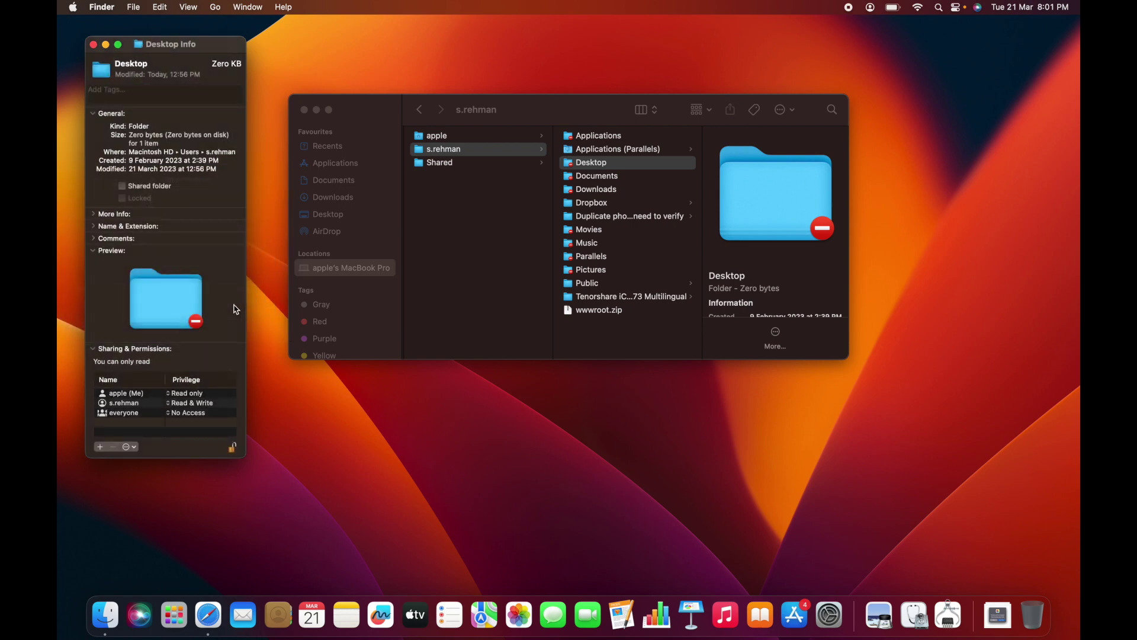
left_click(171, 394)
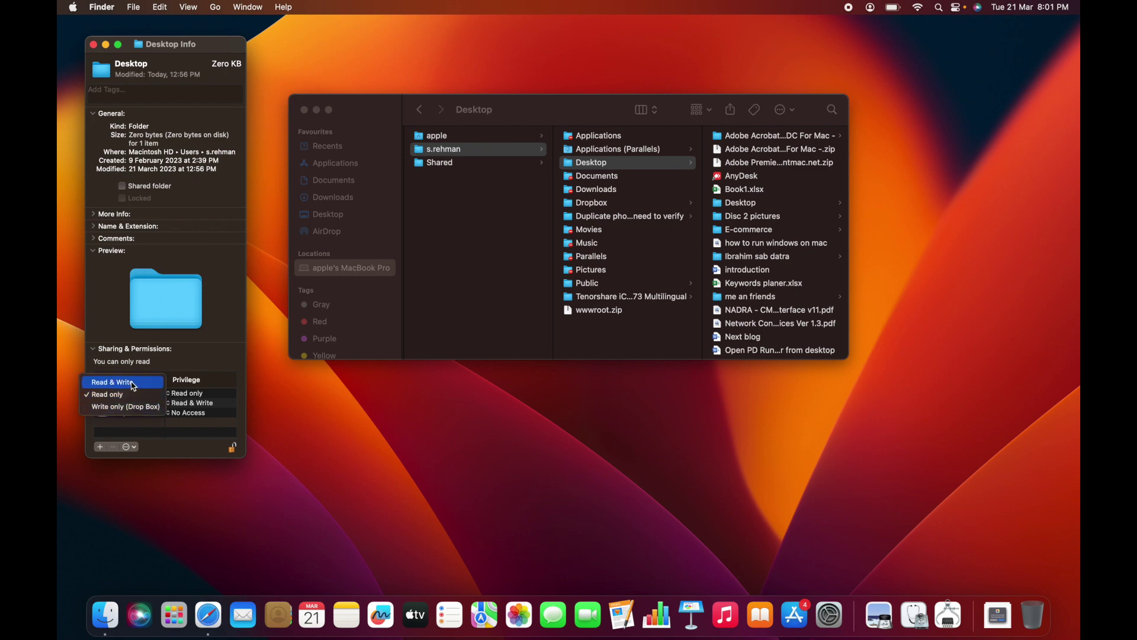
left_click(133, 385)
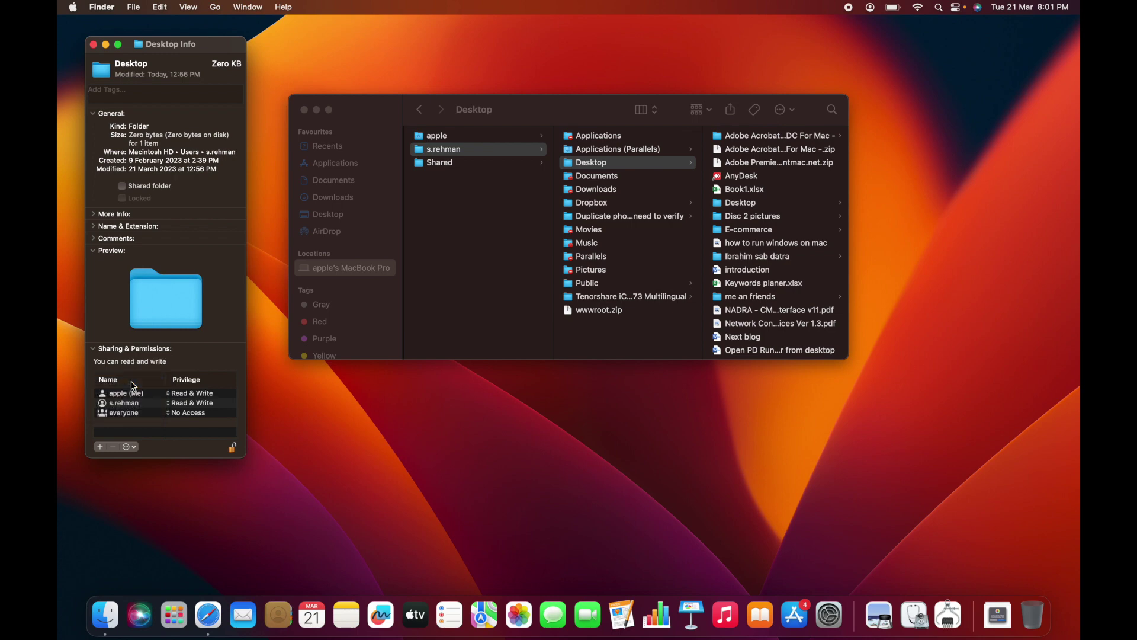
Step: Lock the permissions again and close the Desktop Info window
left_click(232, 449)
left_click(93, 44)
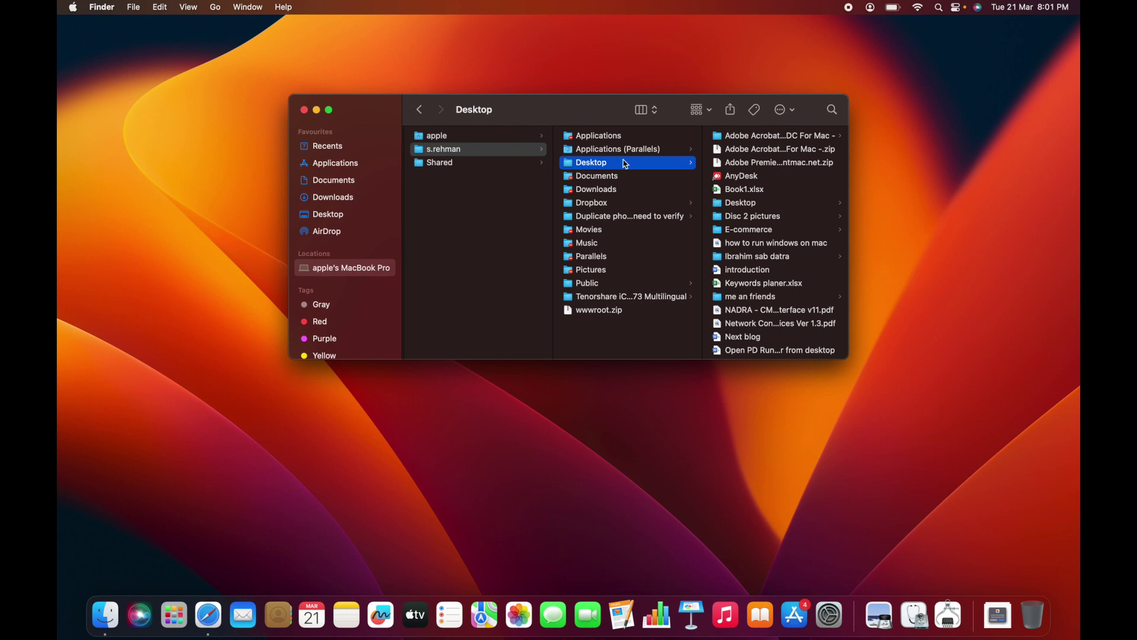
left_click(624, 162)
Step: Browse back to s.rehman's Documents folder, then close the Finder window
left_click(595, 177)
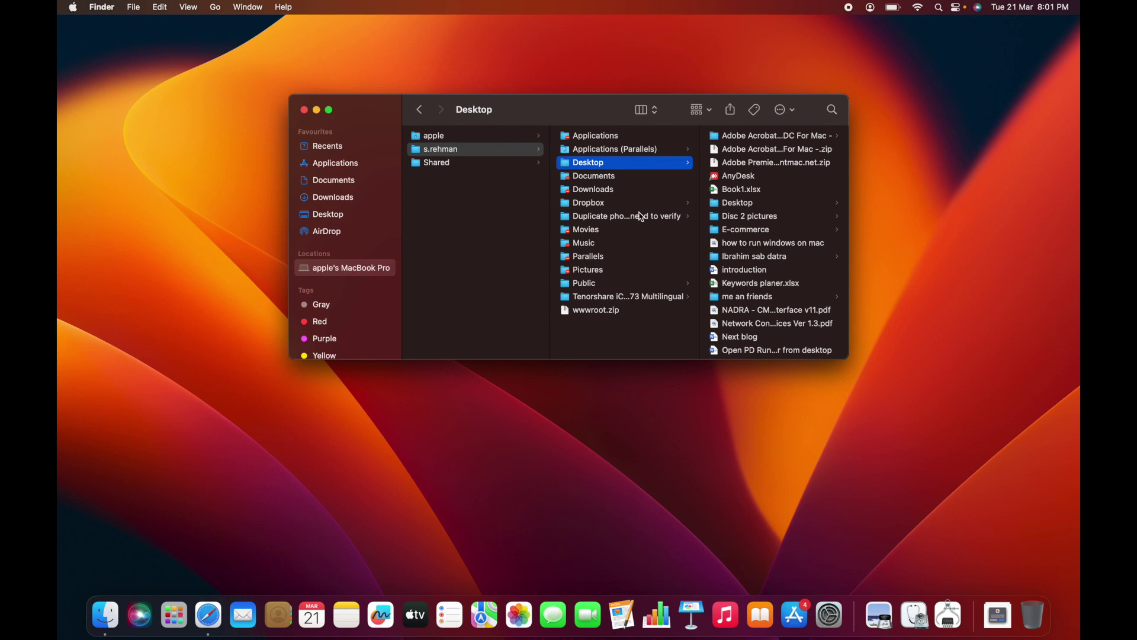
left_click(528, 156)
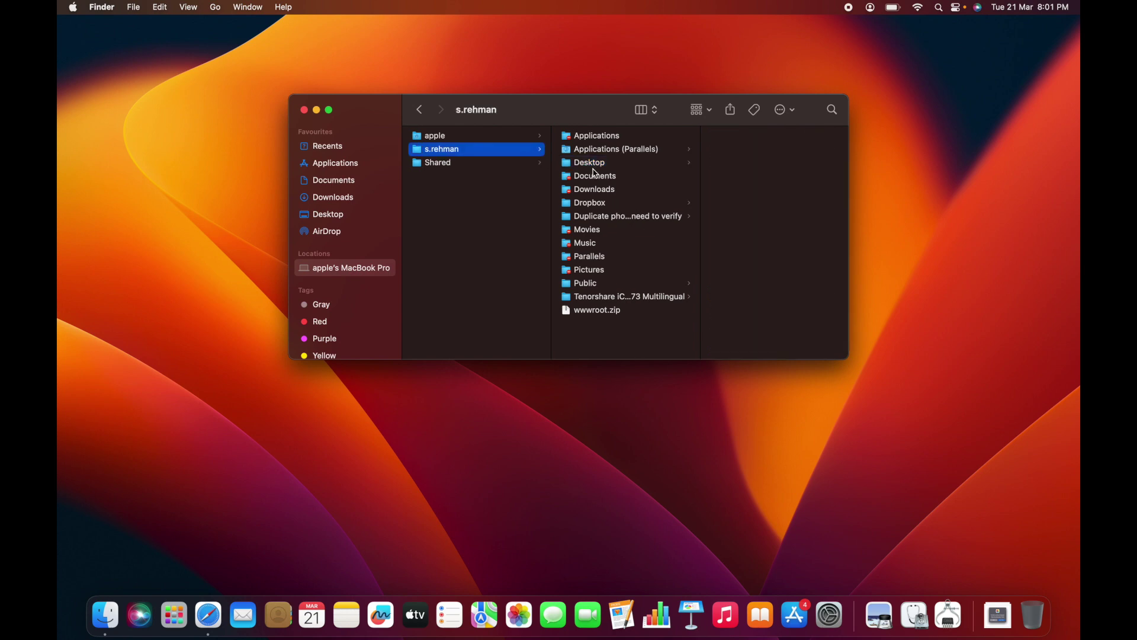
left_click(594, 175)
left_click(304, 110)
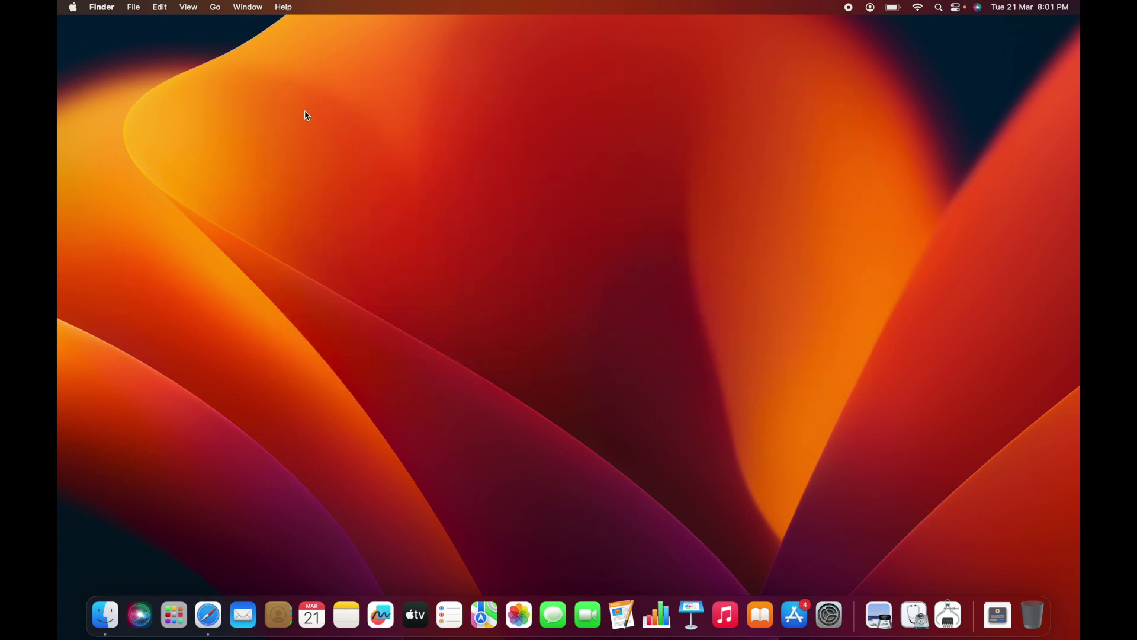
Step: Launch System Settings, search the sidebar for 'user' instead of 'accou', and open Users & Groups
left_click(828, 613)
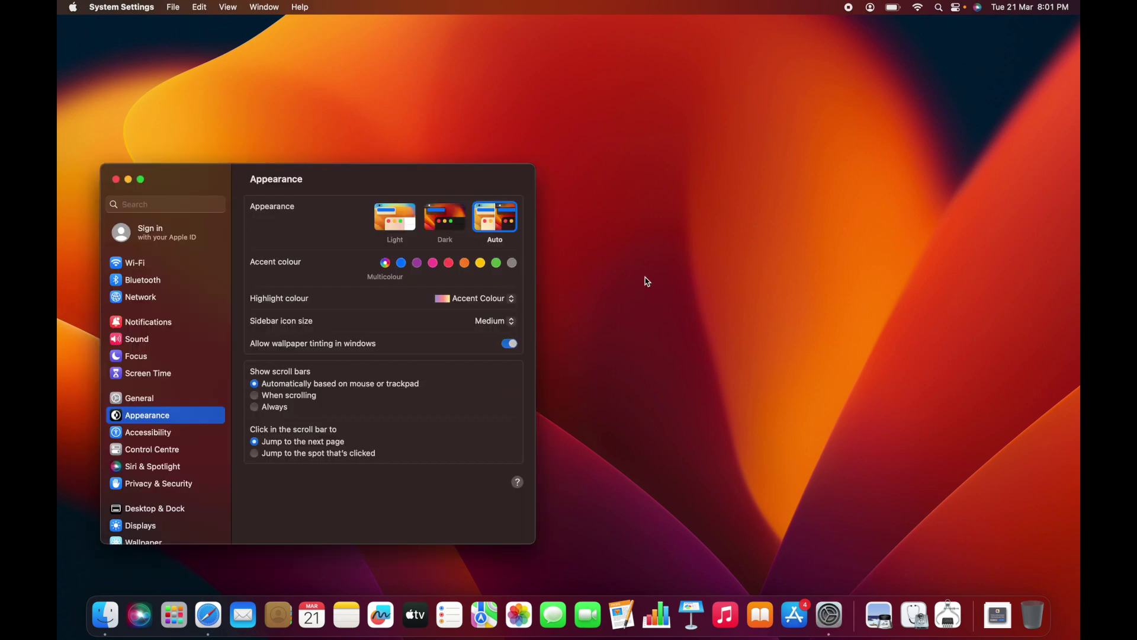
scroll(188, 433, "down", 3)
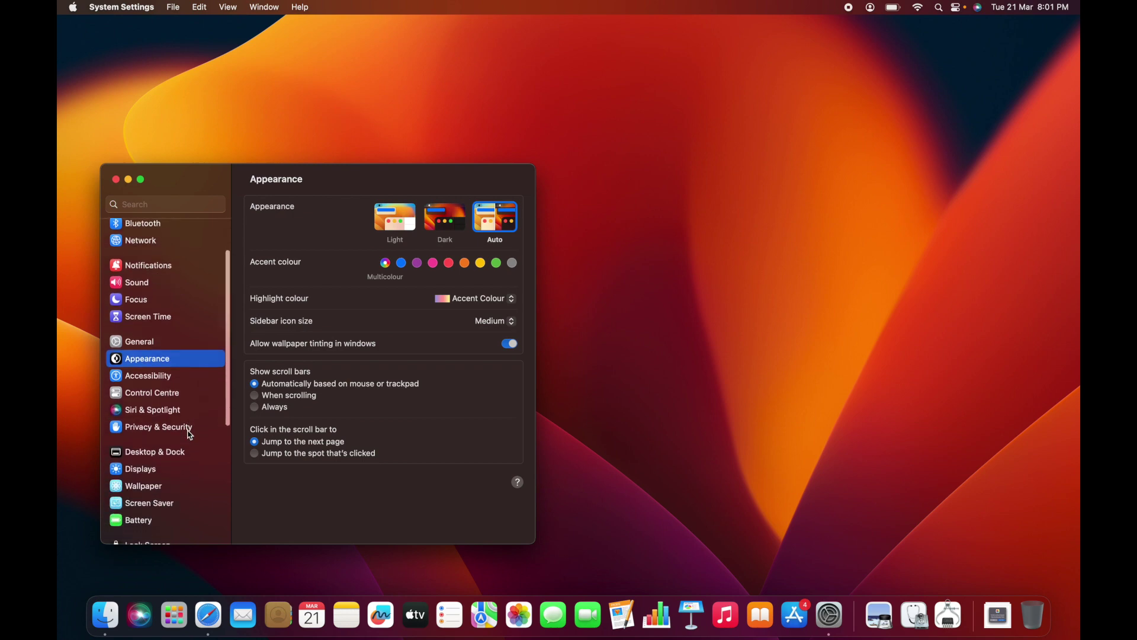
scroll(188, 434, "down", 2)
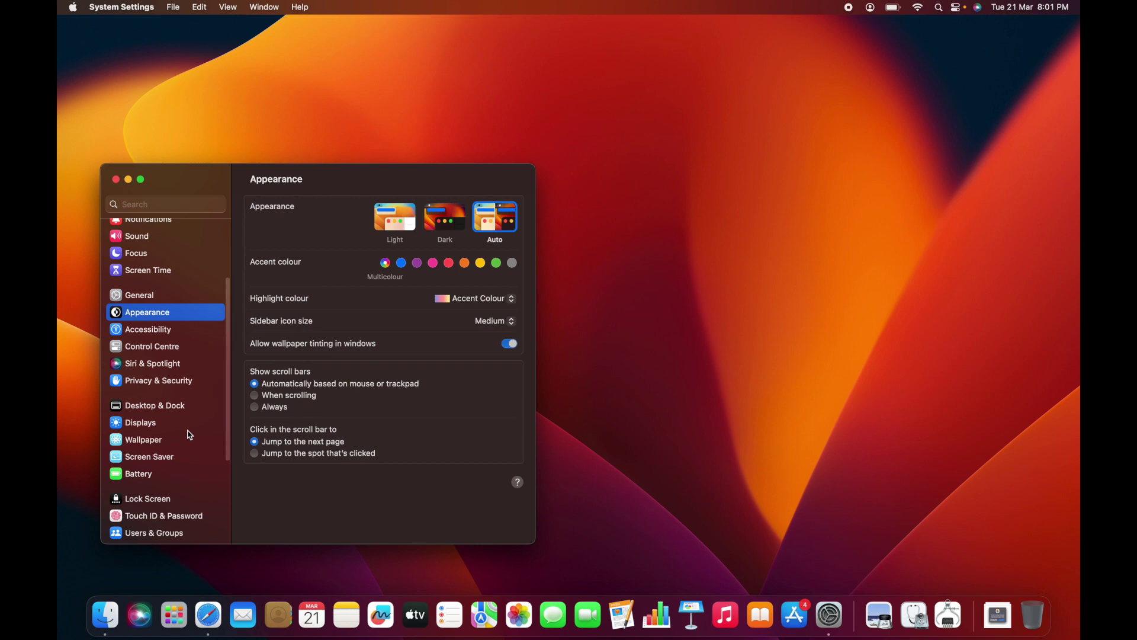
scroll(188, 433, "down", 2)
scroll(188, 433, "down", 2)
scroll(187, 434, "down", 2)
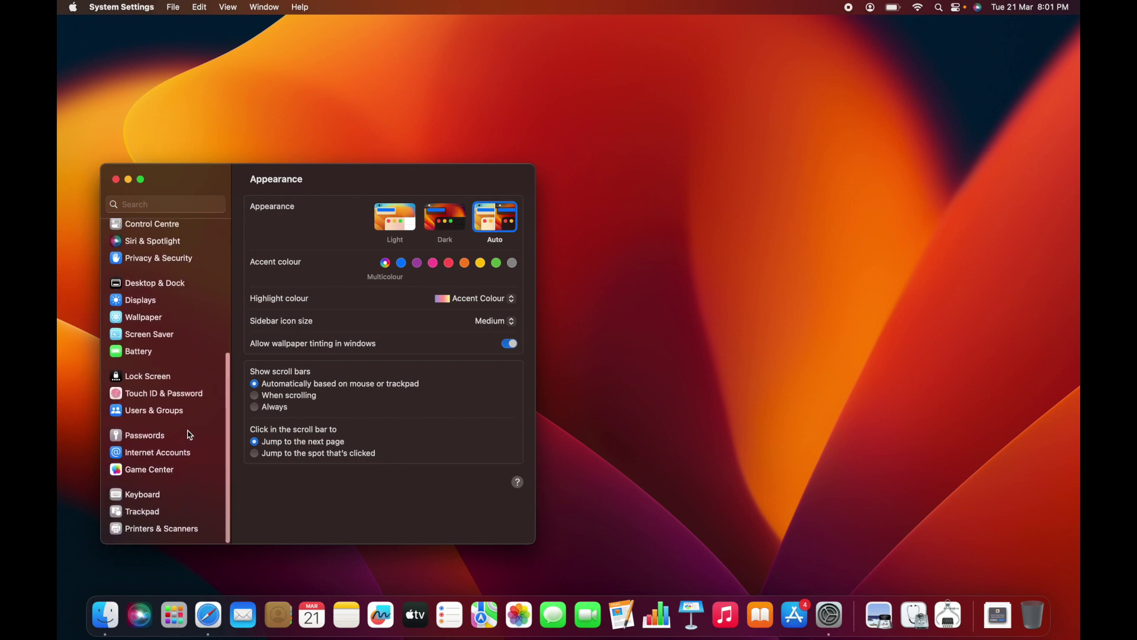
scroll(187, 433, "up", 3)
left_click(164, 202)
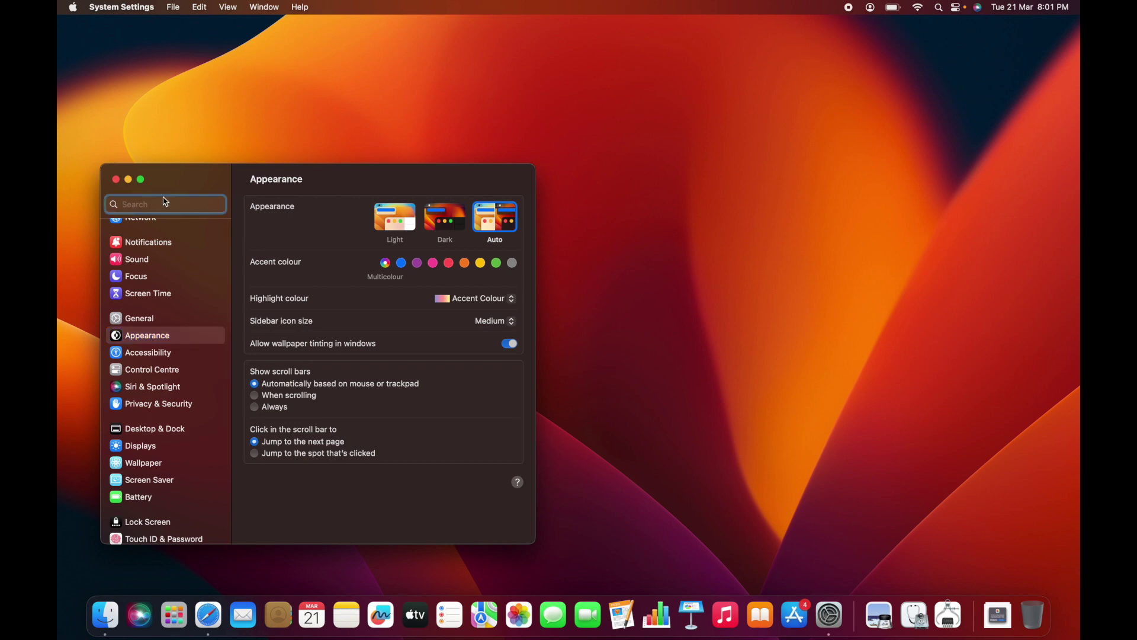
type("acc")
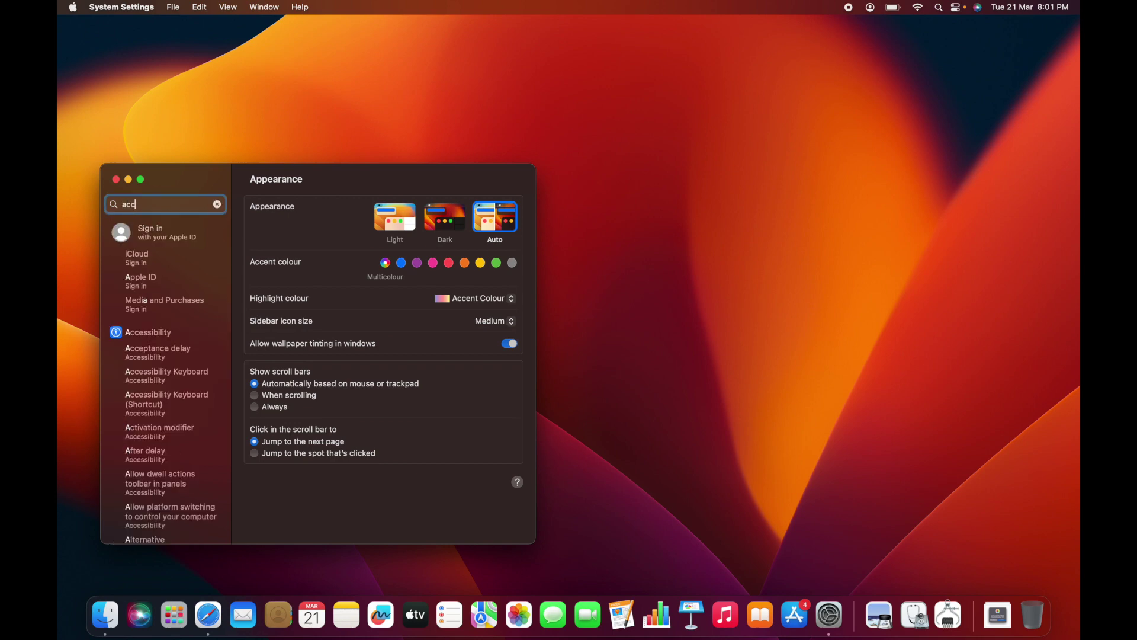
type("ou")
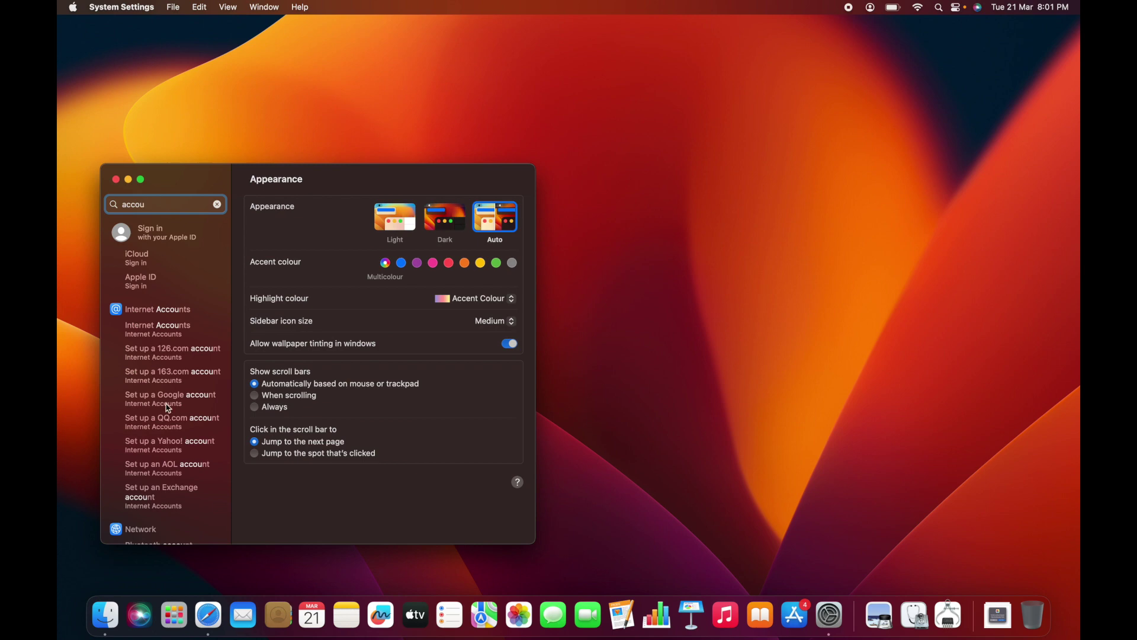
scroll(171, 444, "down", 1)
scroll(172, 445, "down", 3)
scroll(171, 445, "down", 5)
scroll(172, 445, "down", 2)
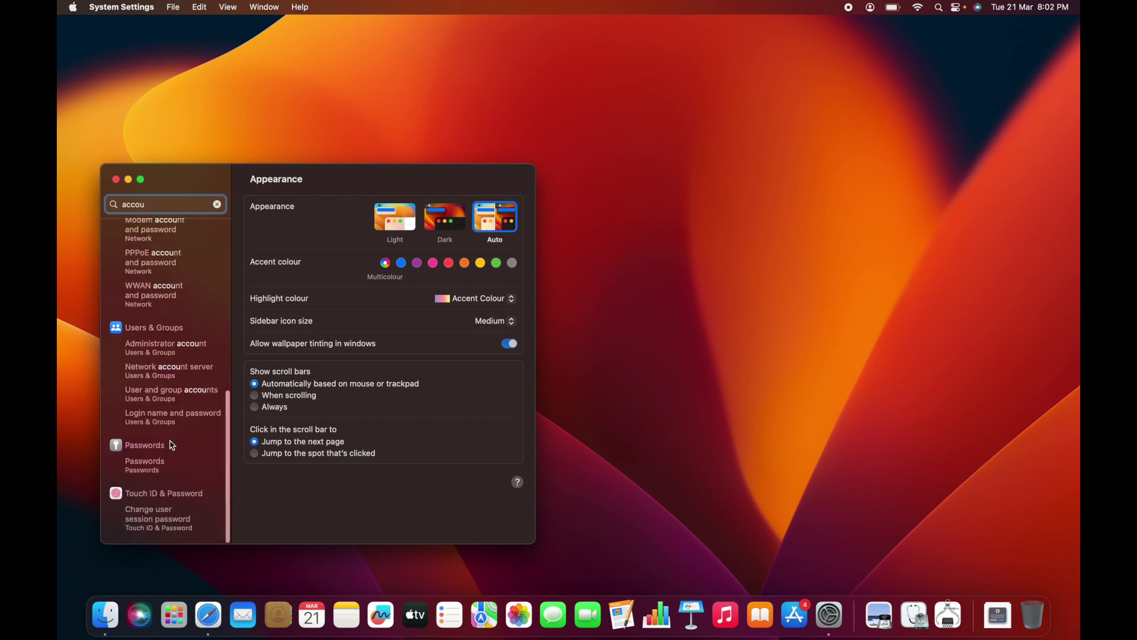
scroll(171, 444, "up", 10)
key("BackSpace")
key("BackSpace")
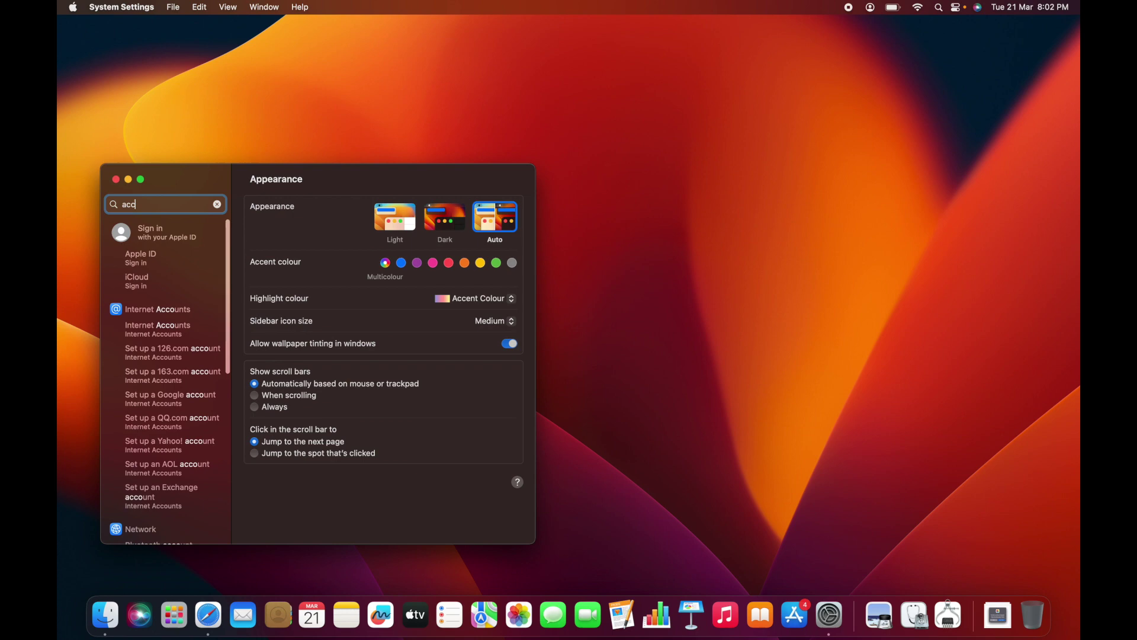
key("BackSpace")
key("BackSpace")
key("BackSpace")
type("user")
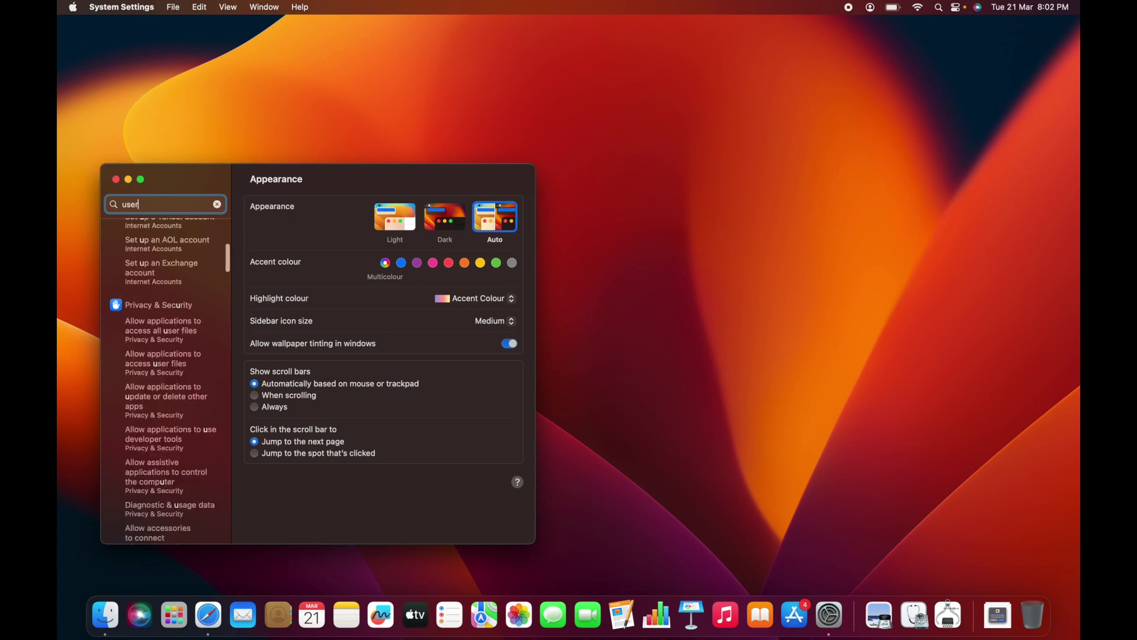
type("a")
key("BackSpace")
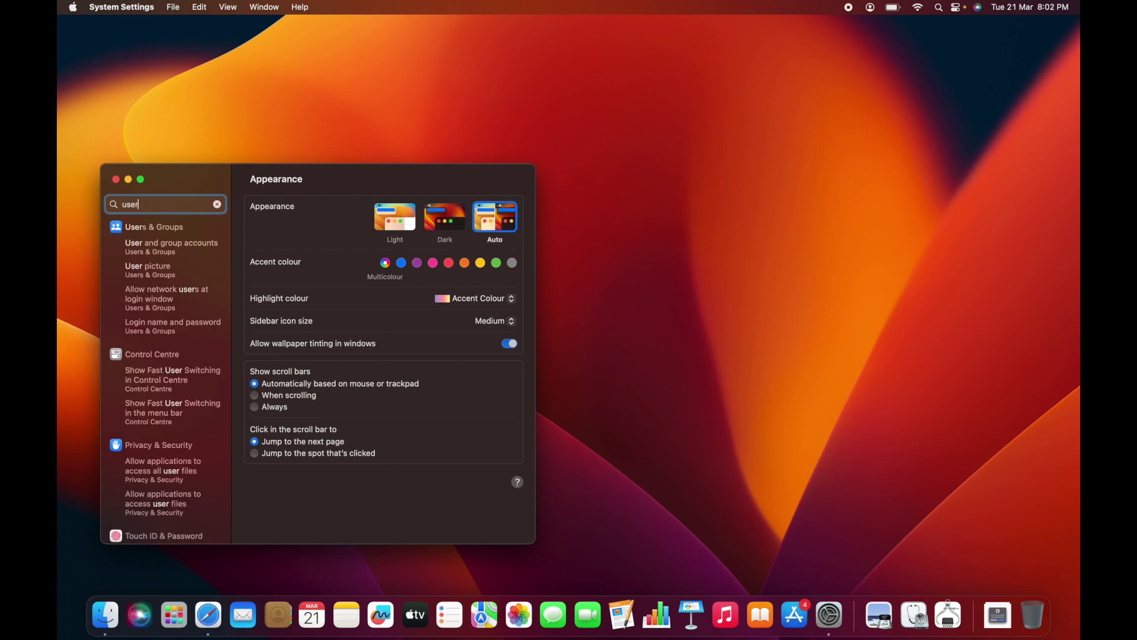
left_click(161, 229)
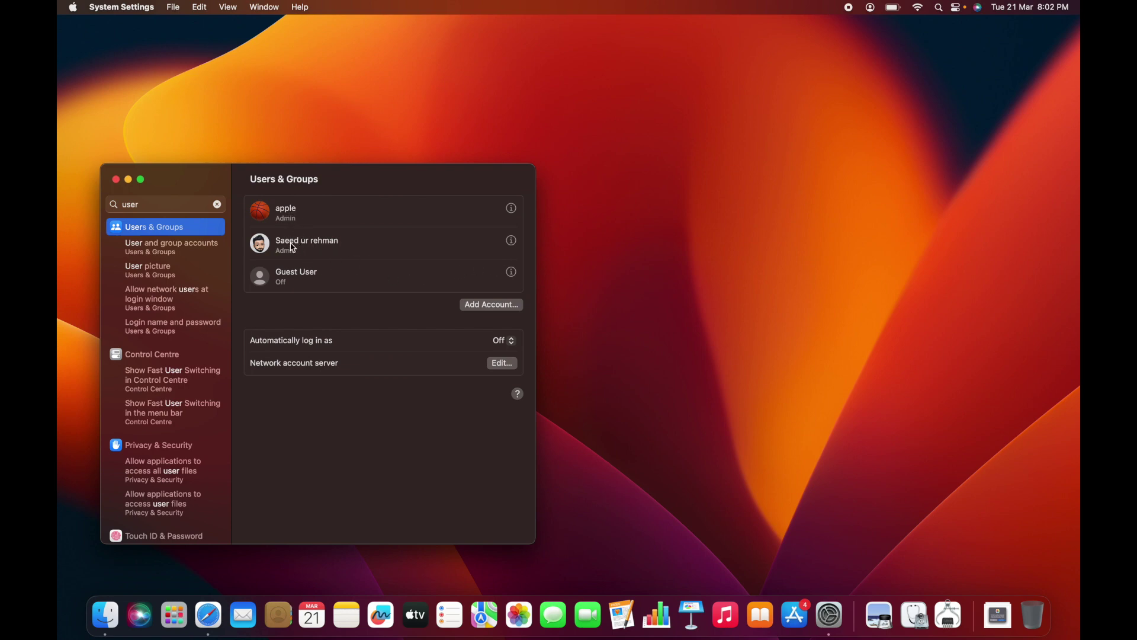
Step: Start Add Account in Users & Groups and unlock it with the admin password
left_click(496, 309)
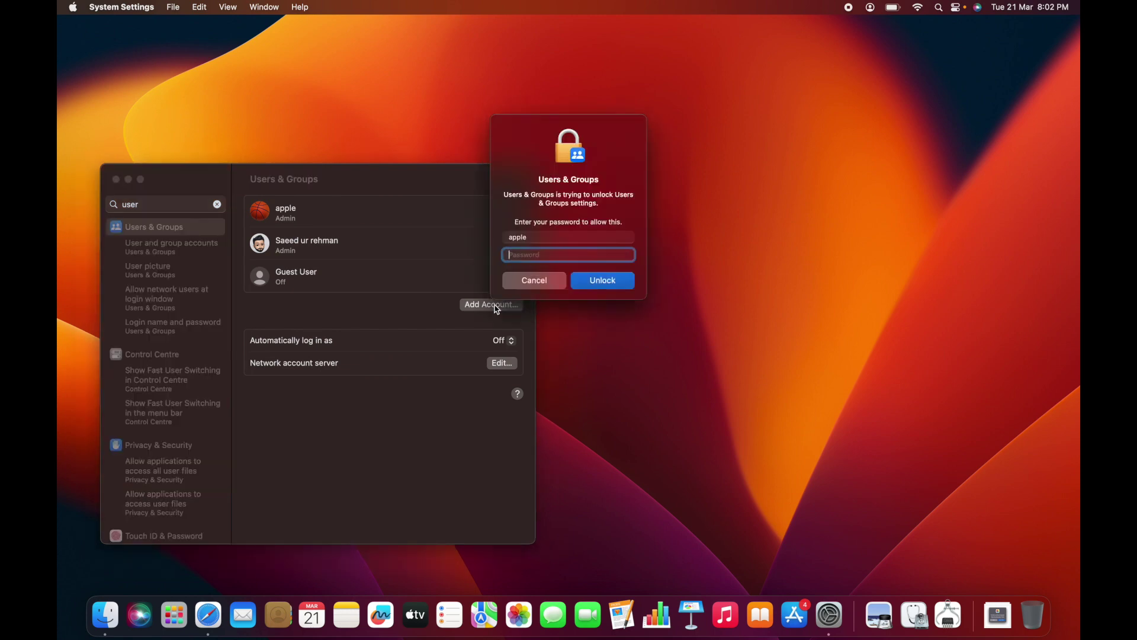
type("•••")
left_click(604, 282)
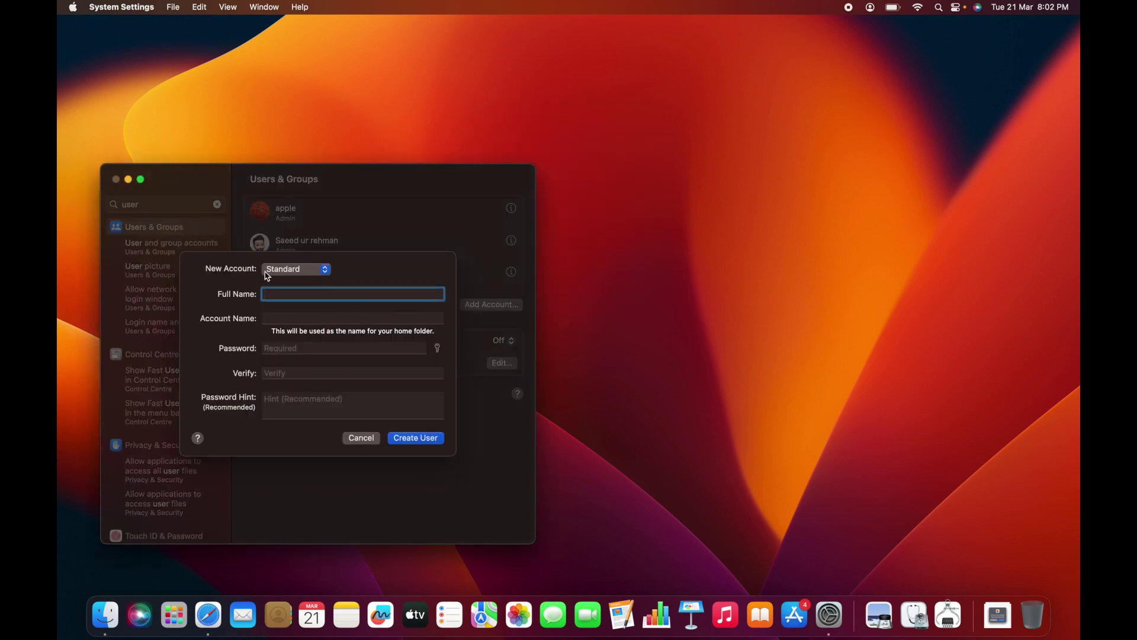
Step: Review the New Account type list, cancel the new account, and close System Settings
left_click(289, 271)
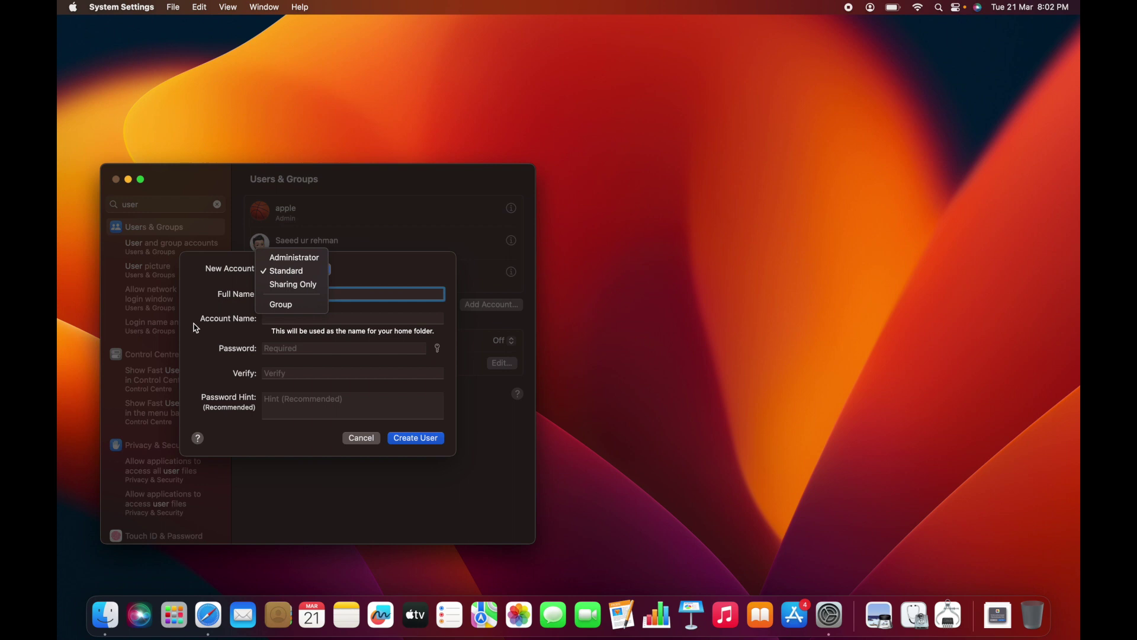
left_click(278, 399)
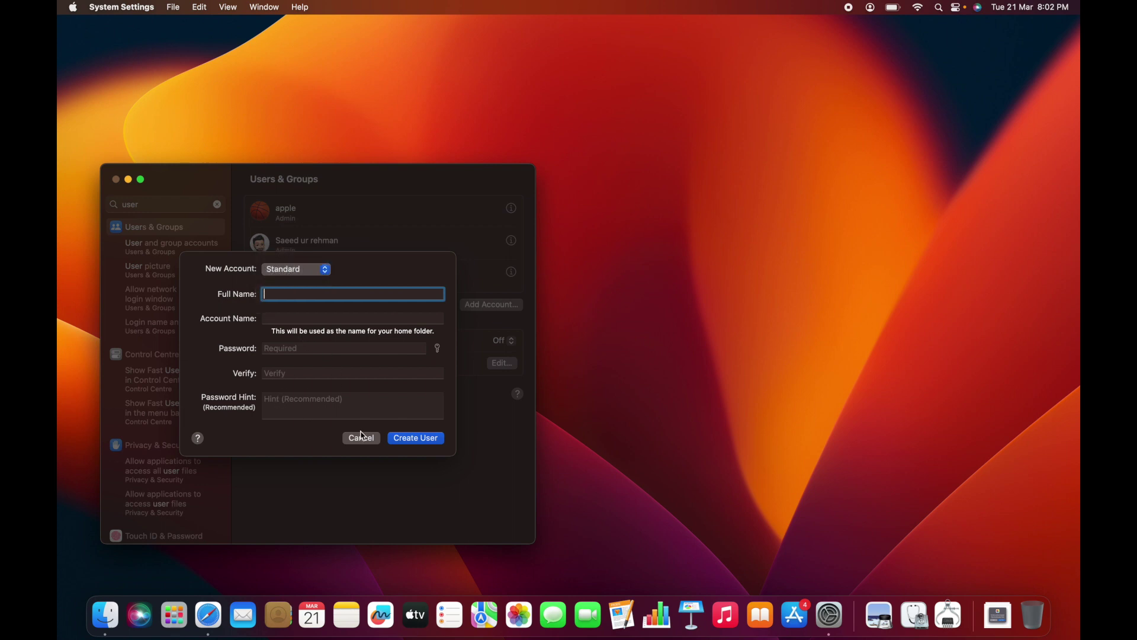
left_click(362, 437)
left_click(117, 179)
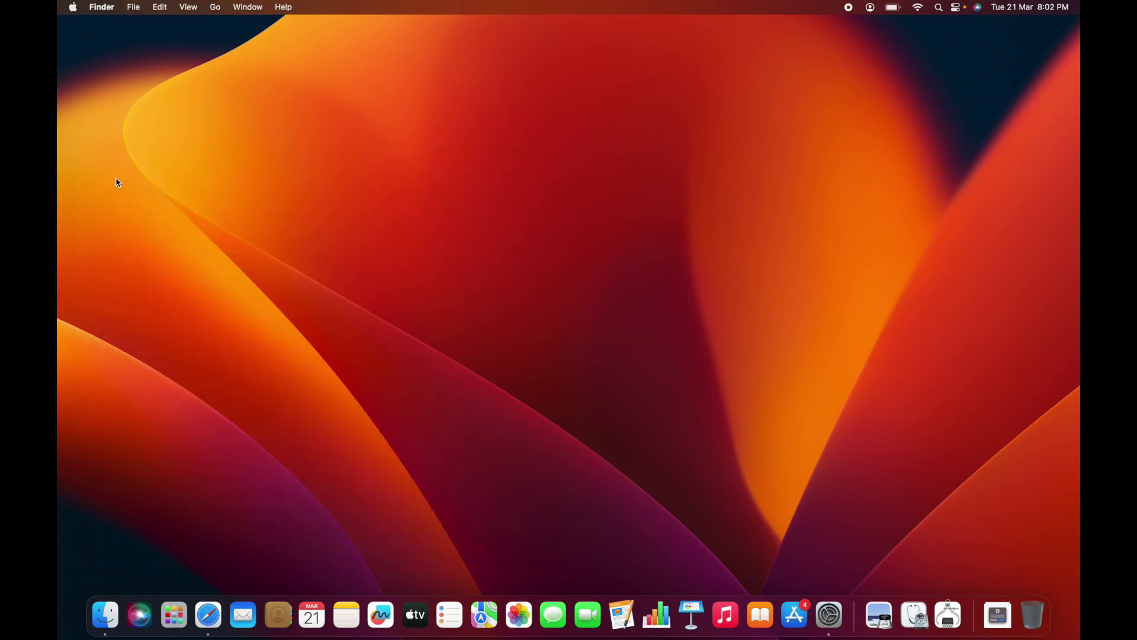
right_click(616, 246)
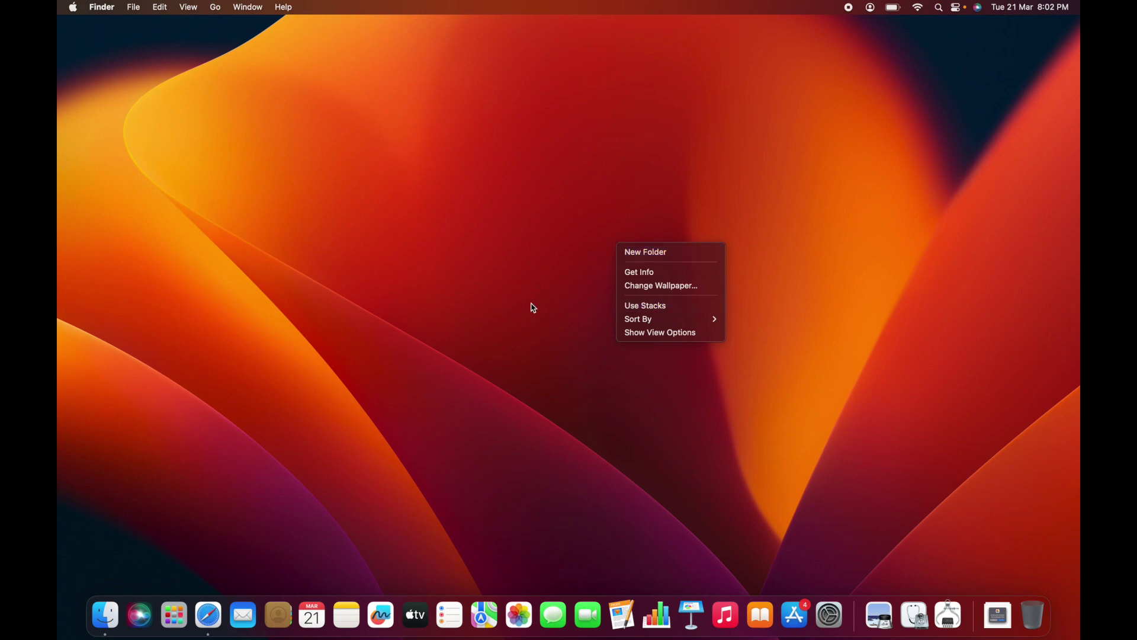